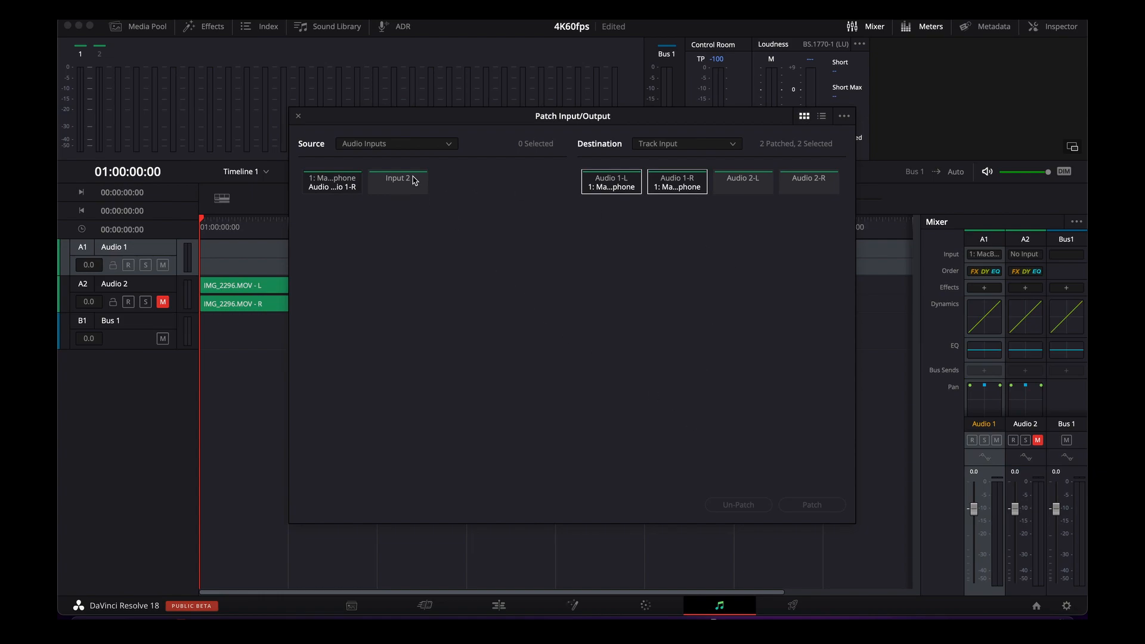
Close the patch window and switch to the VoiceOver Microphone Not Showing project.
left_click(298, 116)
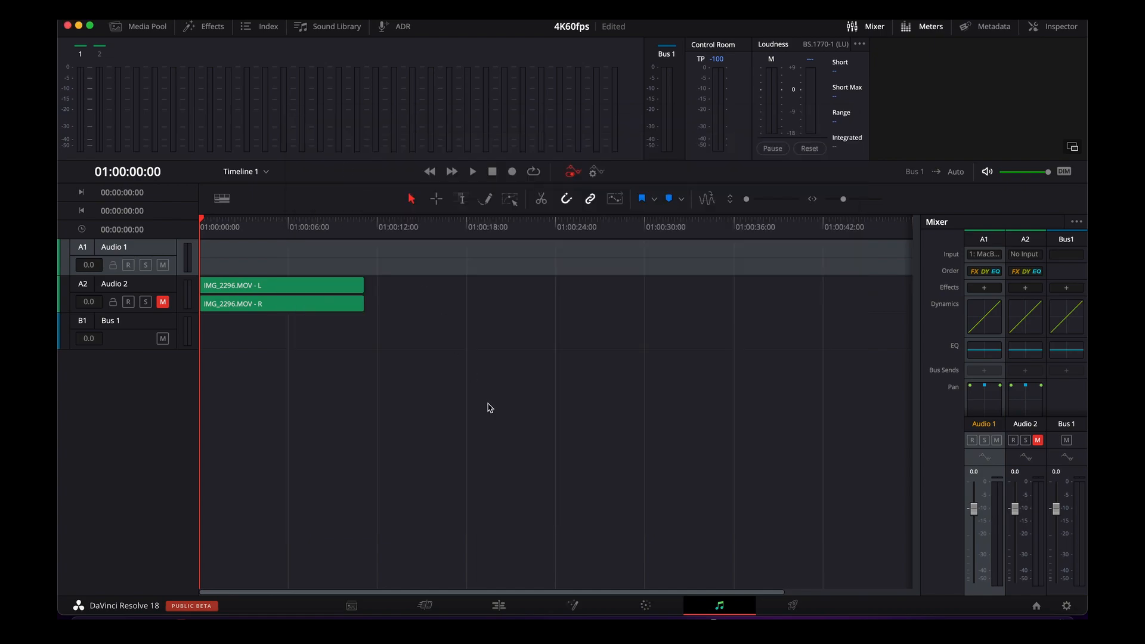
left_click(655, 608)
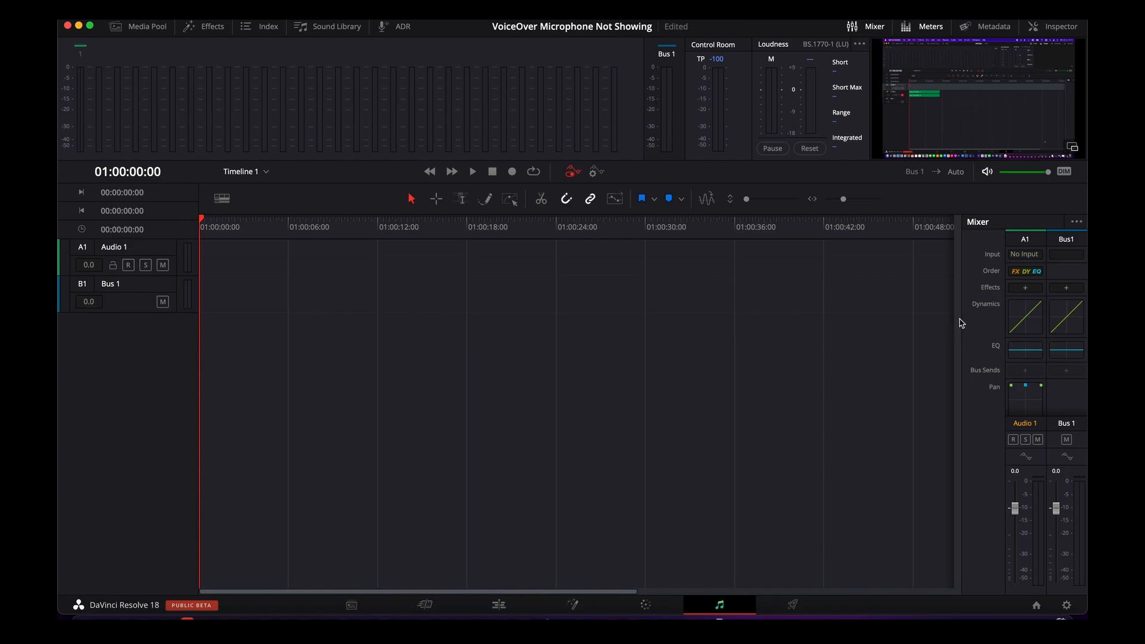
Patch the microphone audio input to both the left and right track inputs of Audio 1.
left_click(1015, 256)
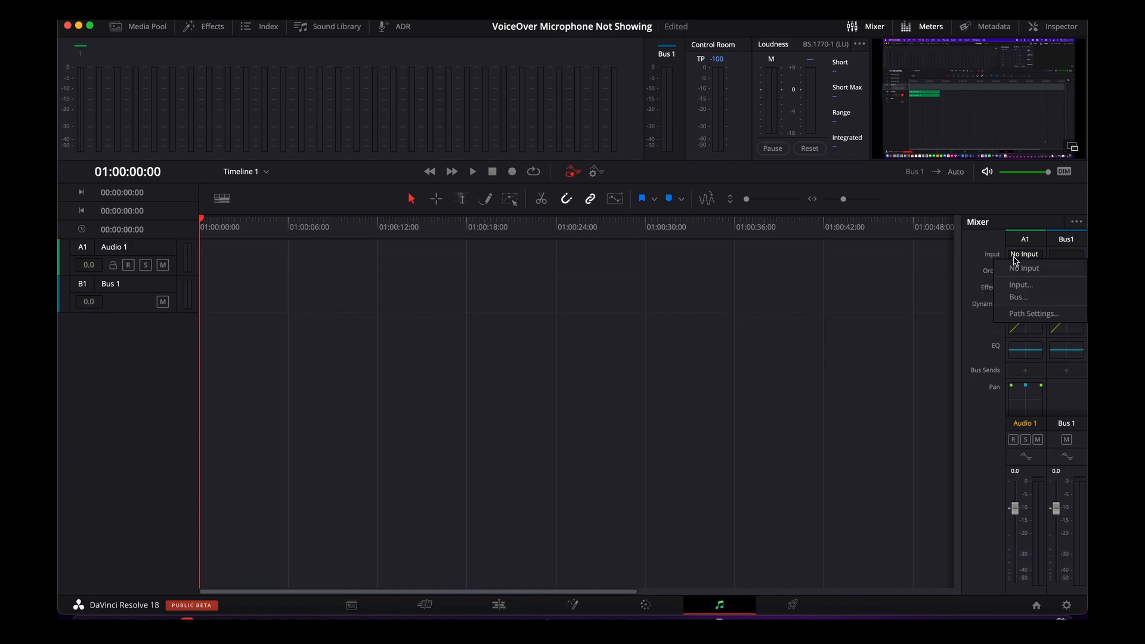
left_click(1018, 285)
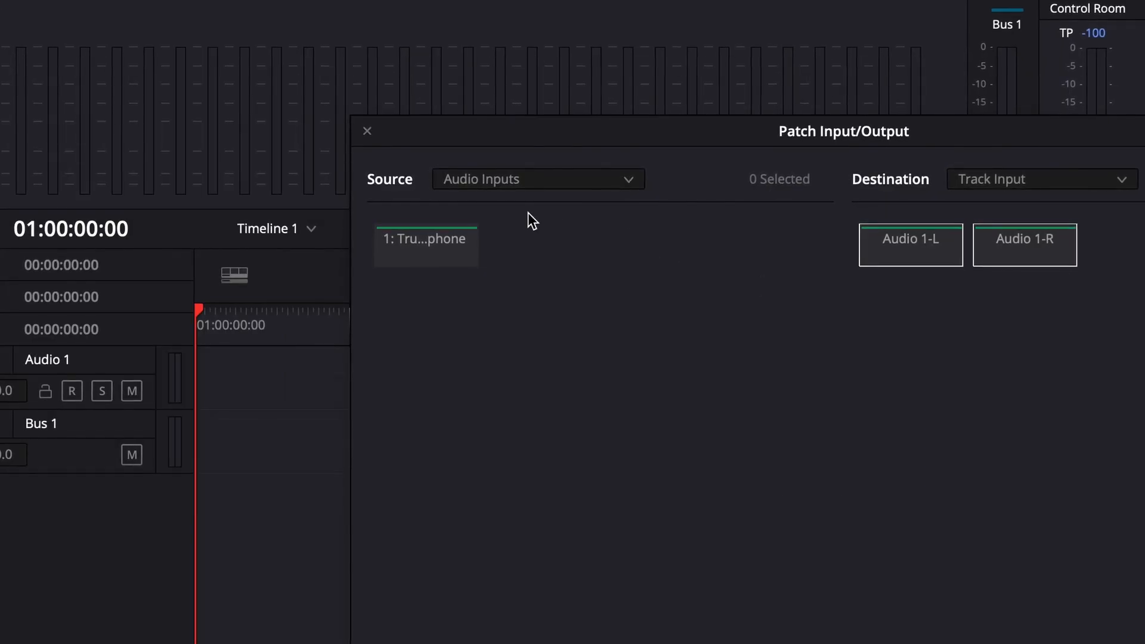
left_click(454, 245)
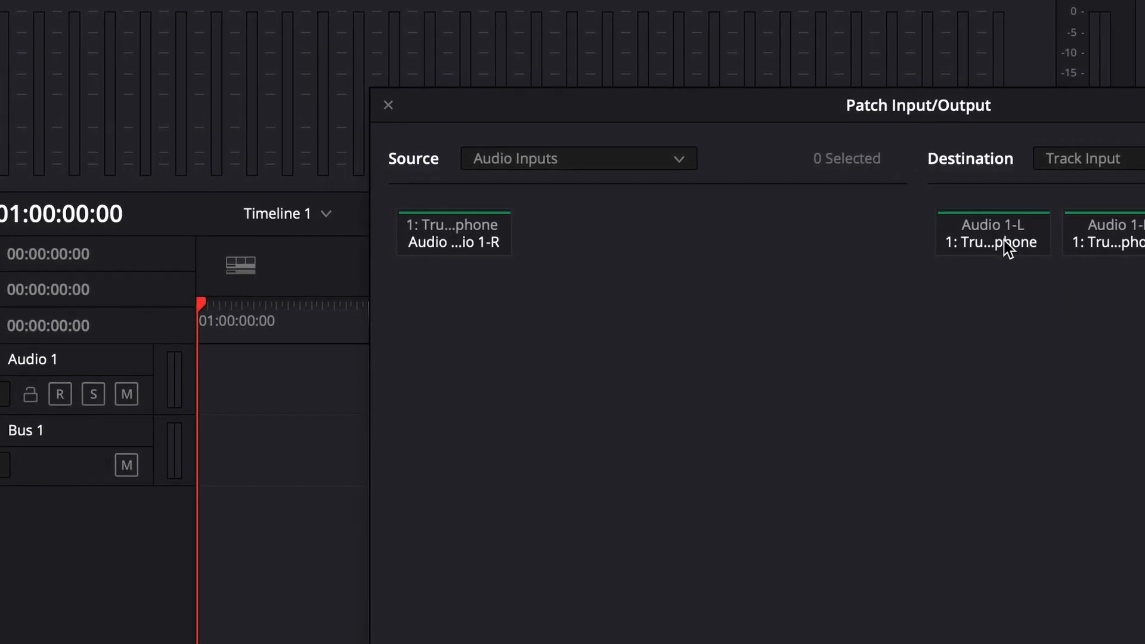
left_click(1127, 158)
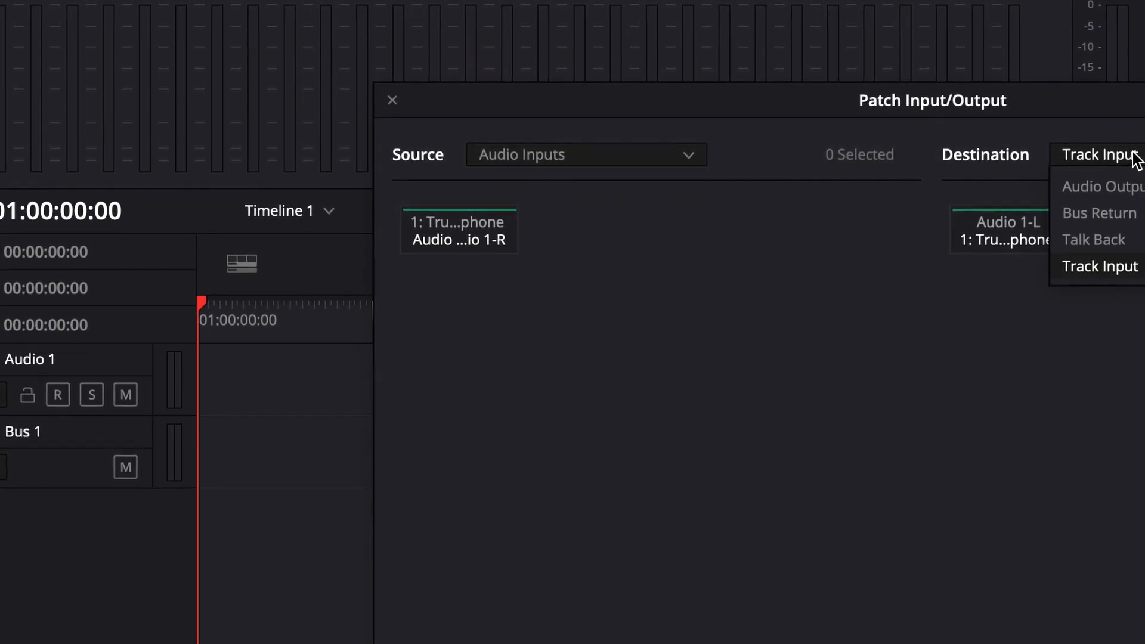
left_click(1138, 156)
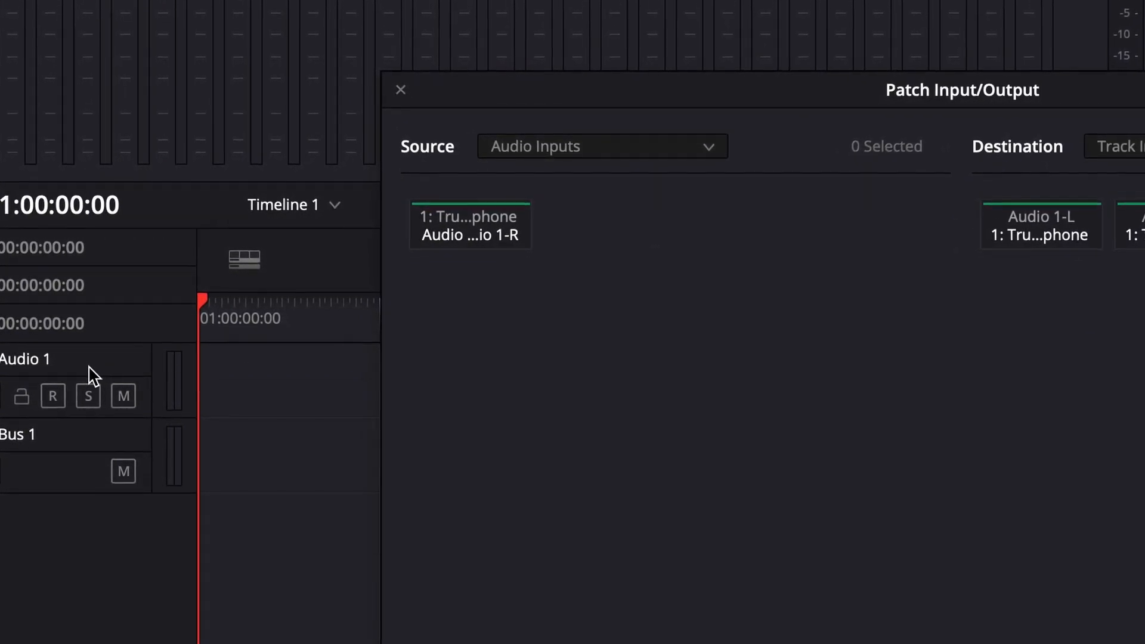
Un-patch the microphone from the Audio 1 track inputs and close the patch window.
left_click(503, 230)
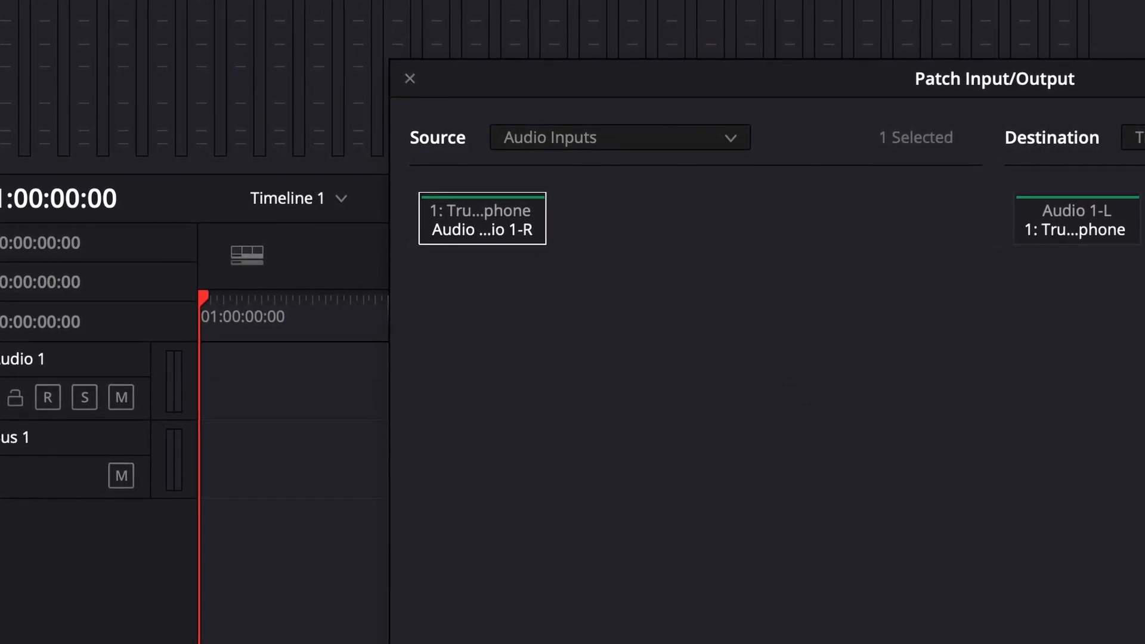
left_click(1139, 638)
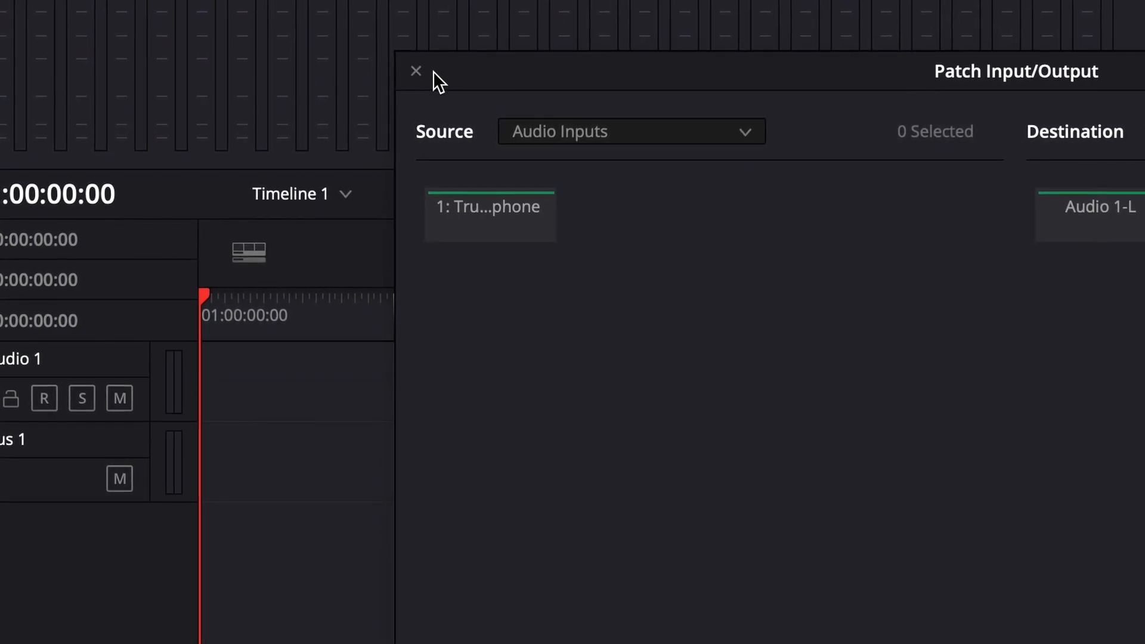
left_click(416, 71)
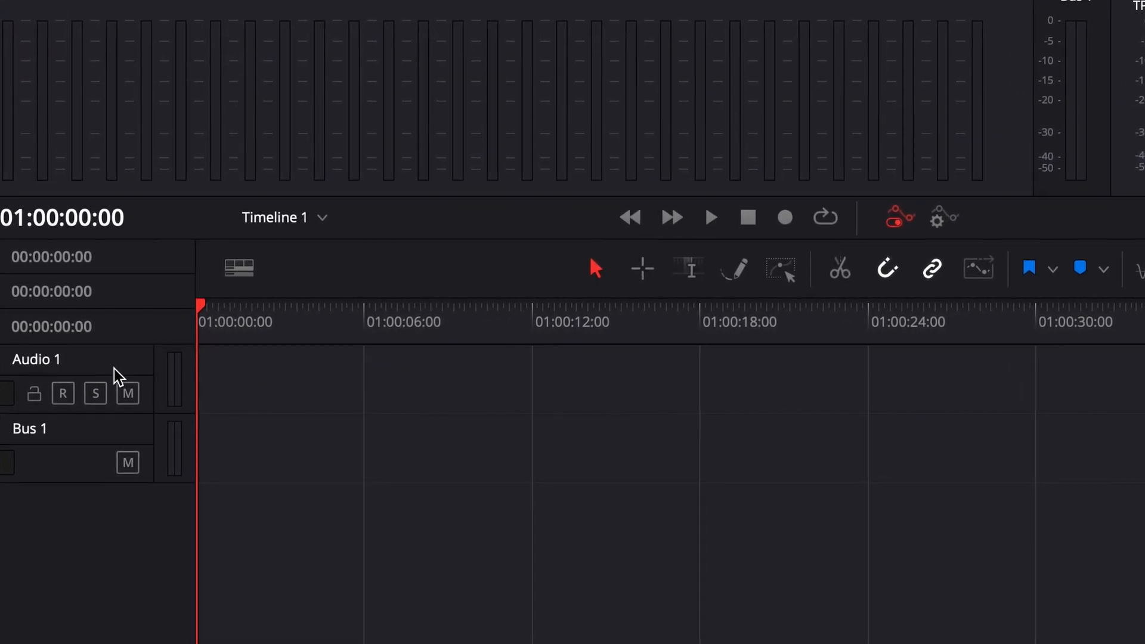
Change the Audio 1 track type to Mono.
right_click(119, 372)
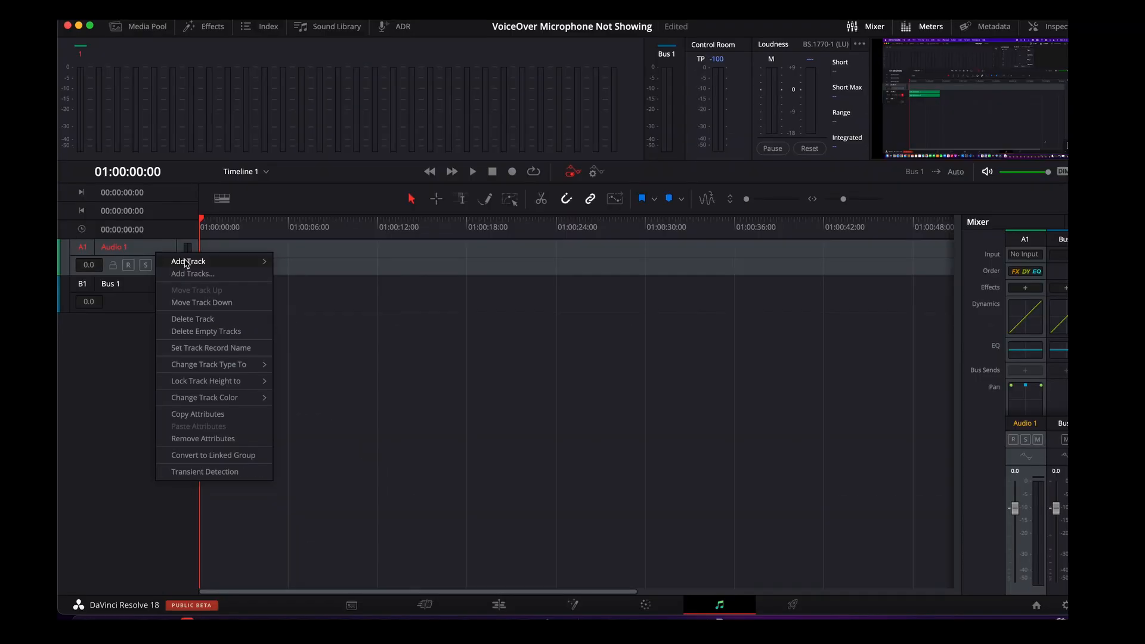
mouse_move(172, 395)
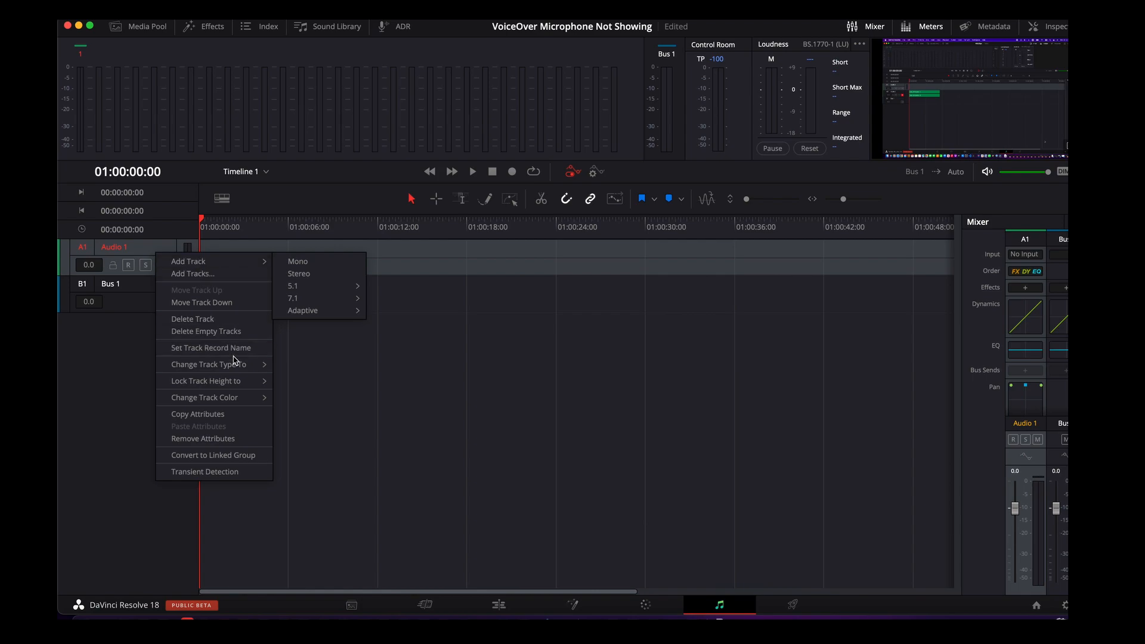
mouse_move(241, 368)
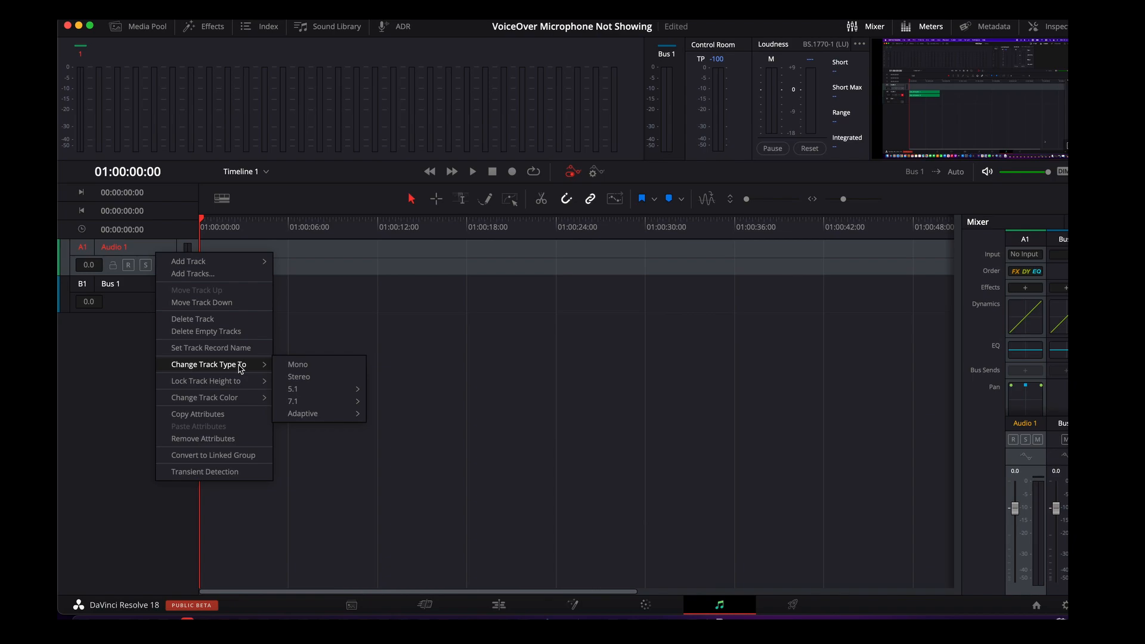
left_click(297, 364)
Patch the microphone audio input to the mono Audio 1 track input and close the patch window.
left_click(1024, 254)
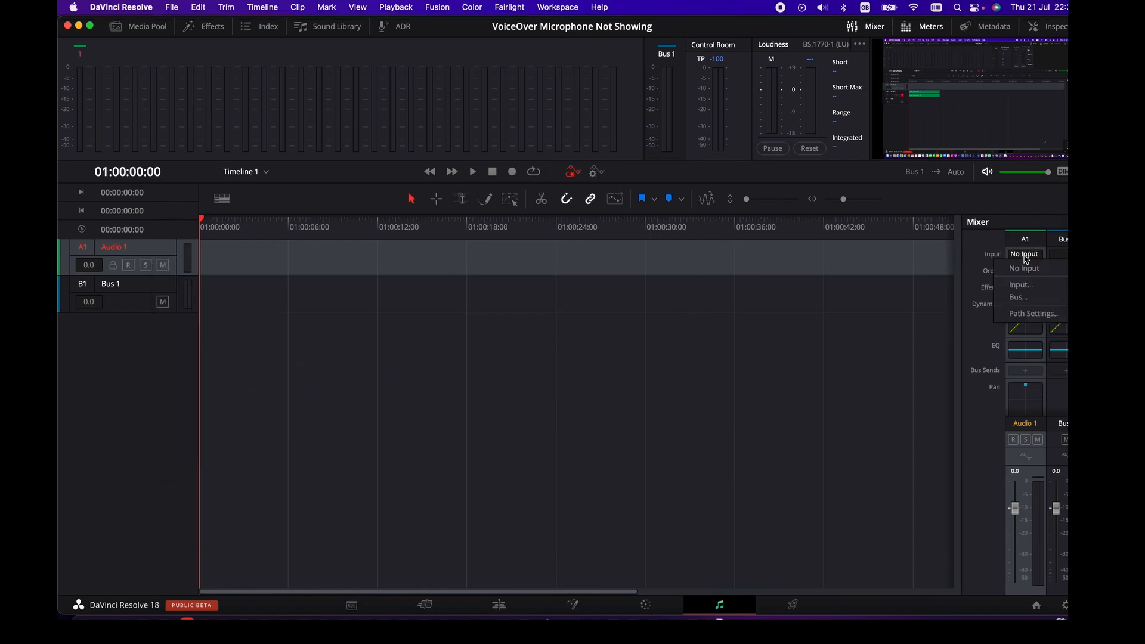
left_click(1020, 285)
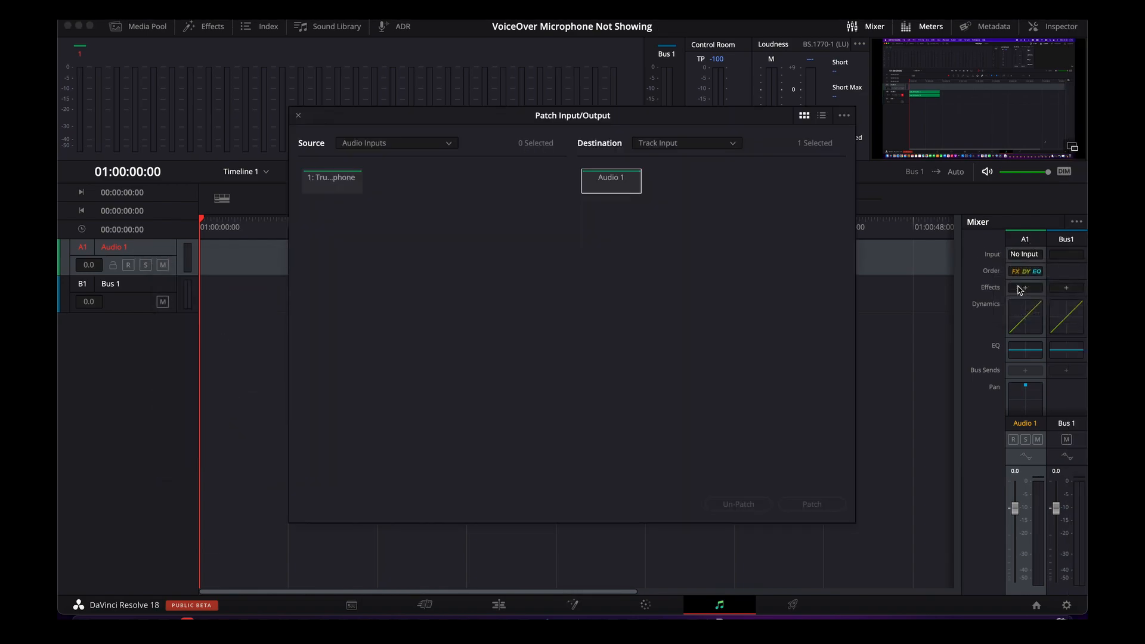
left_click(328, 181)
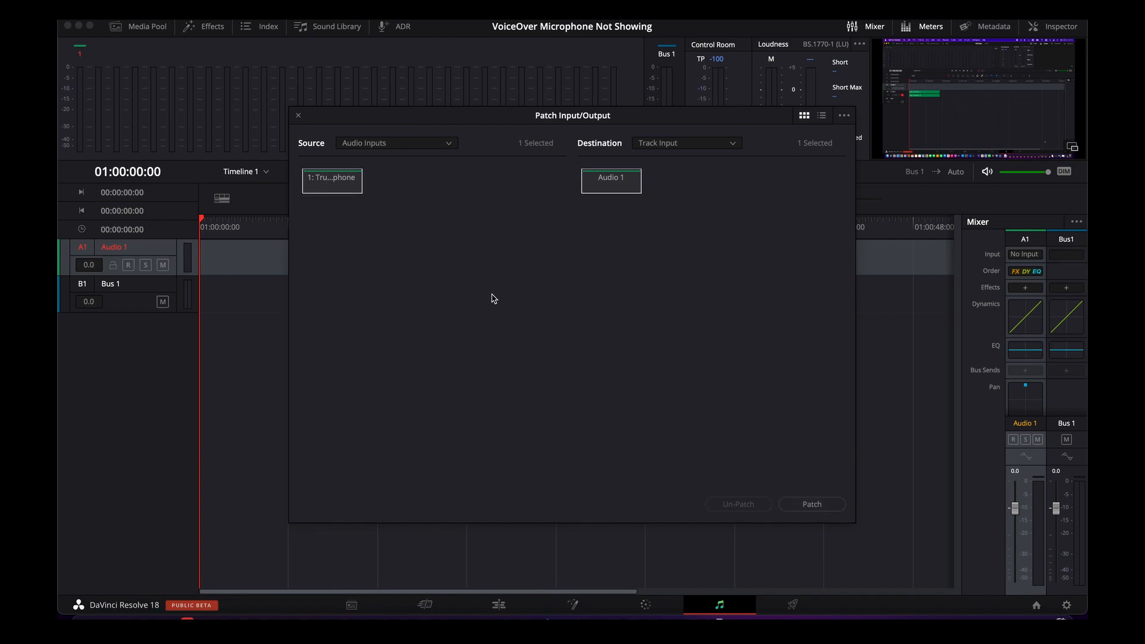
left_click(821, 507)
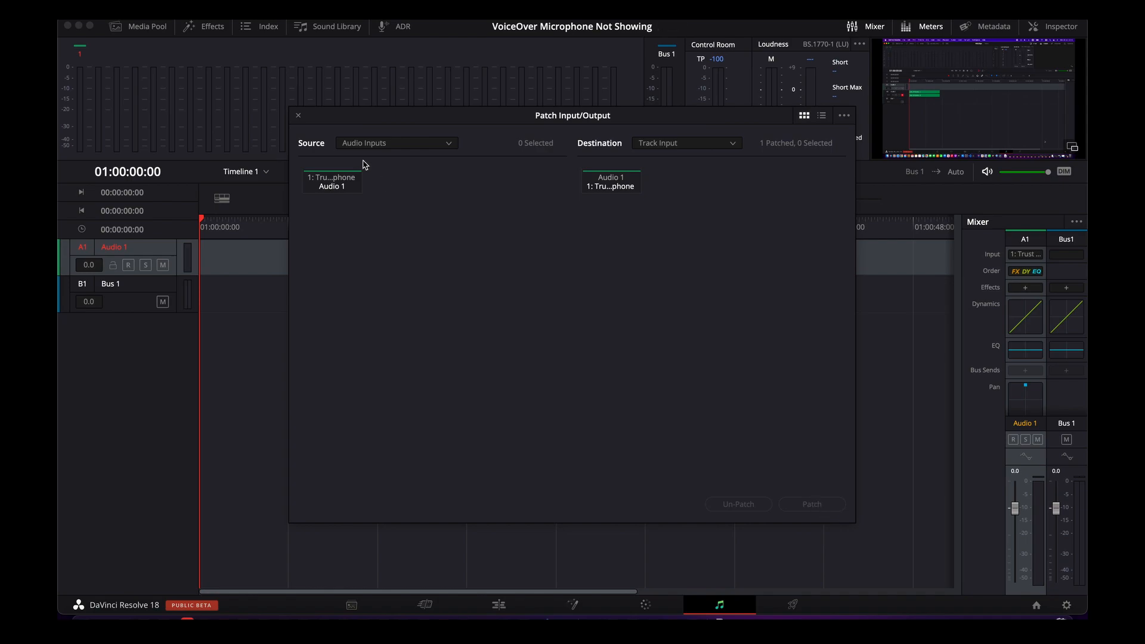
left_click(298, 117)
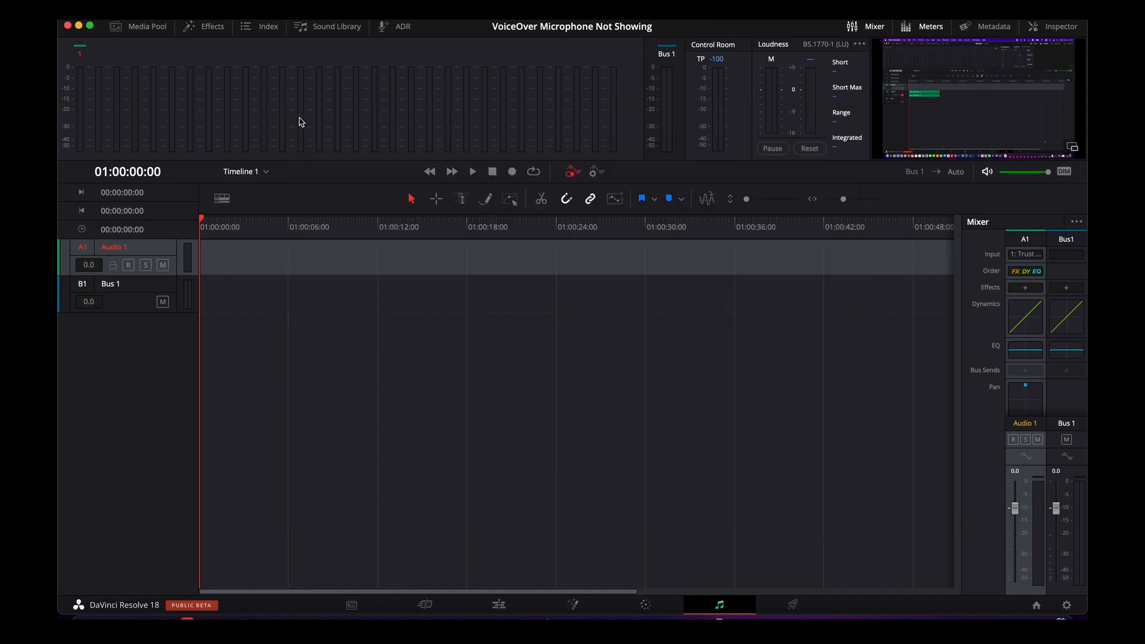
Arm the Audio 1 track for recording and record a voiceover clip of about 8 seconds from the timeline start.
left_click(129, 264)
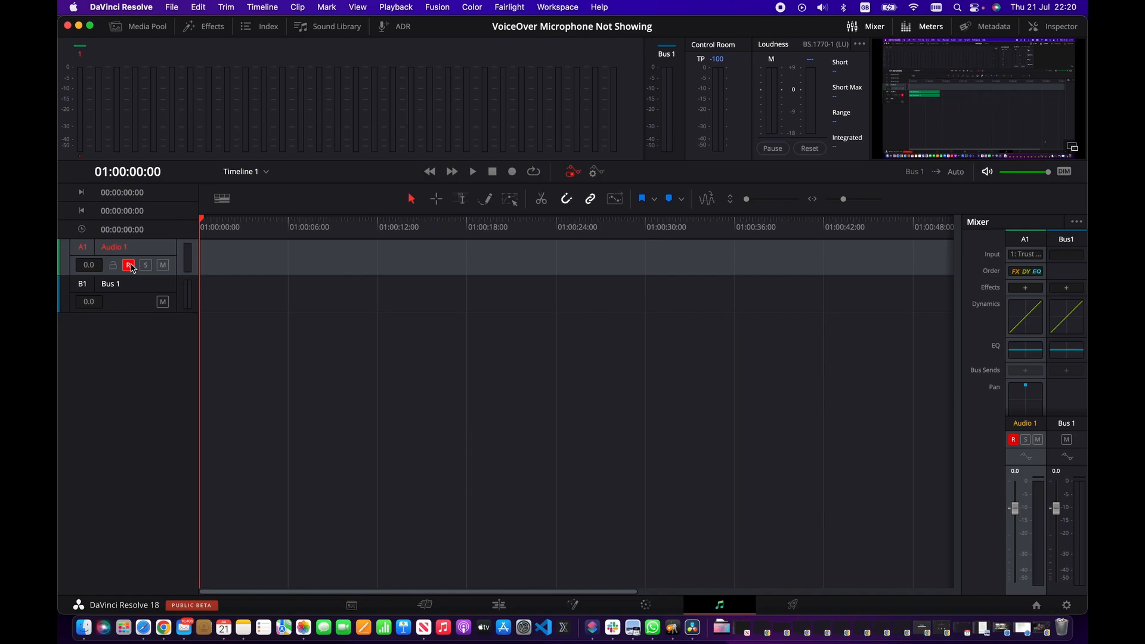
left_click(512, 172)
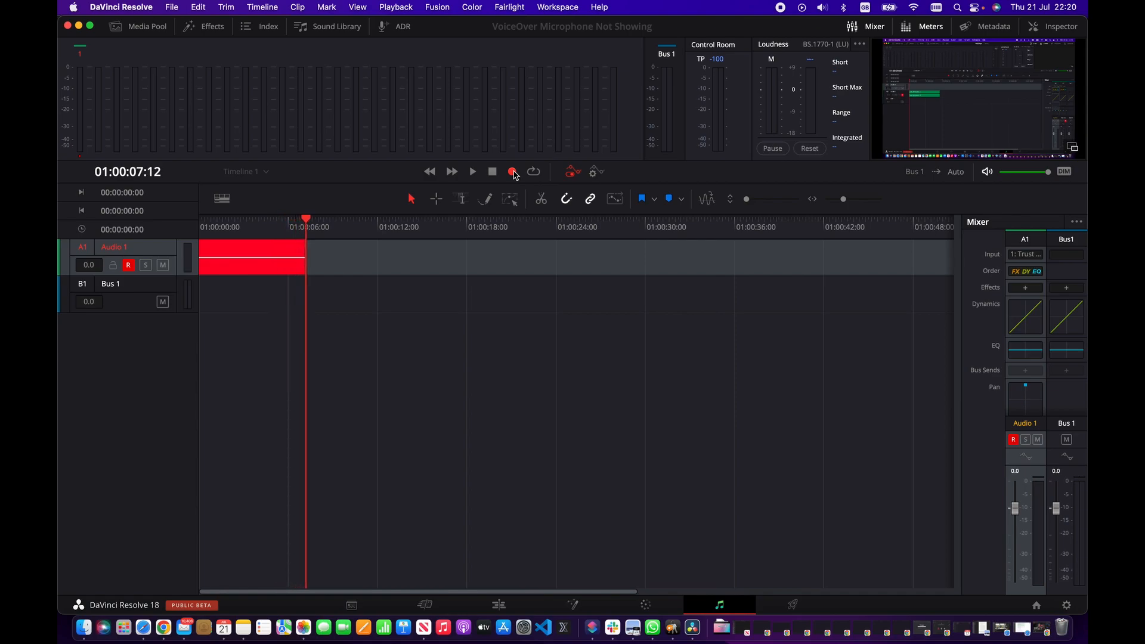
left_click(493, 173)
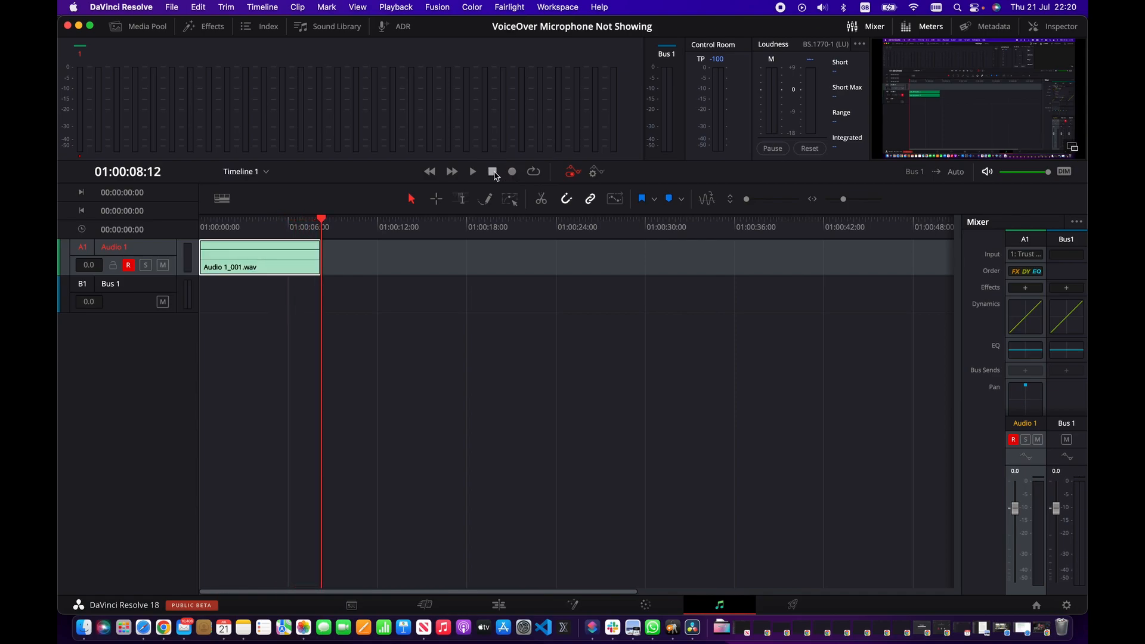
Play back the recorded Audio 1 clip from the timeline start and stop after its end.
left_click_drag(321, 219, 200, 225)
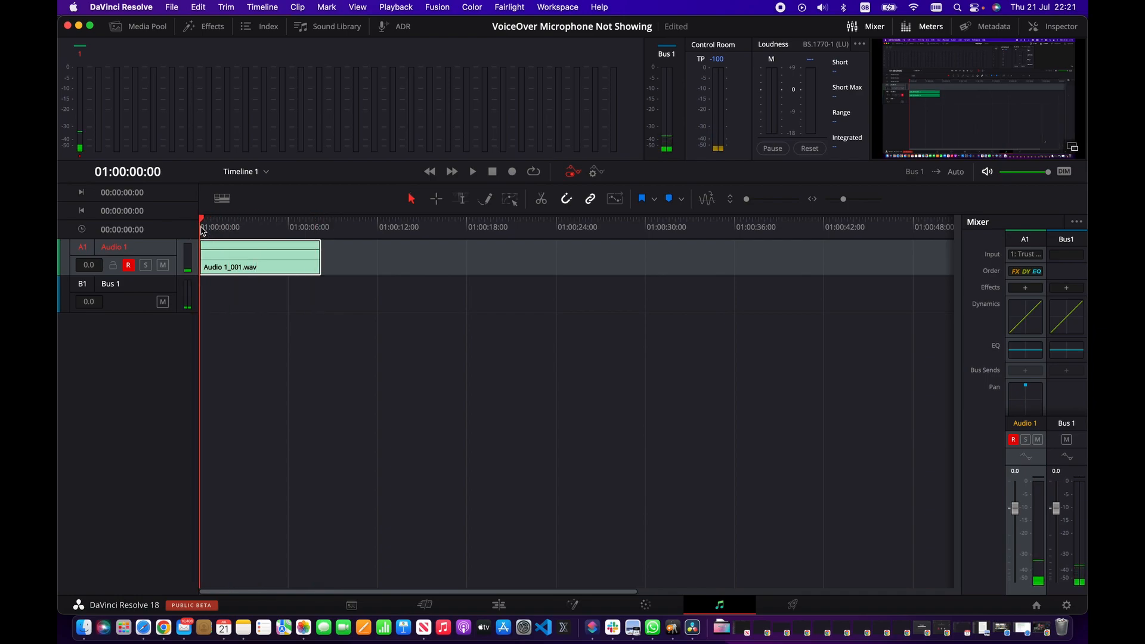
left_click(475, 177)
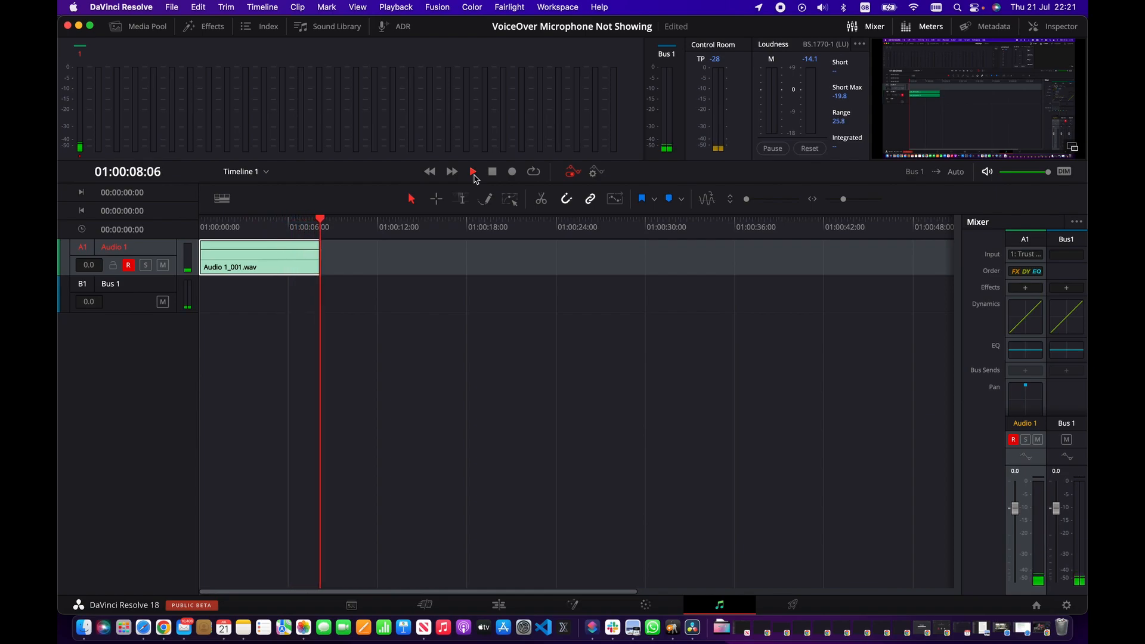
left_click(492, 172)
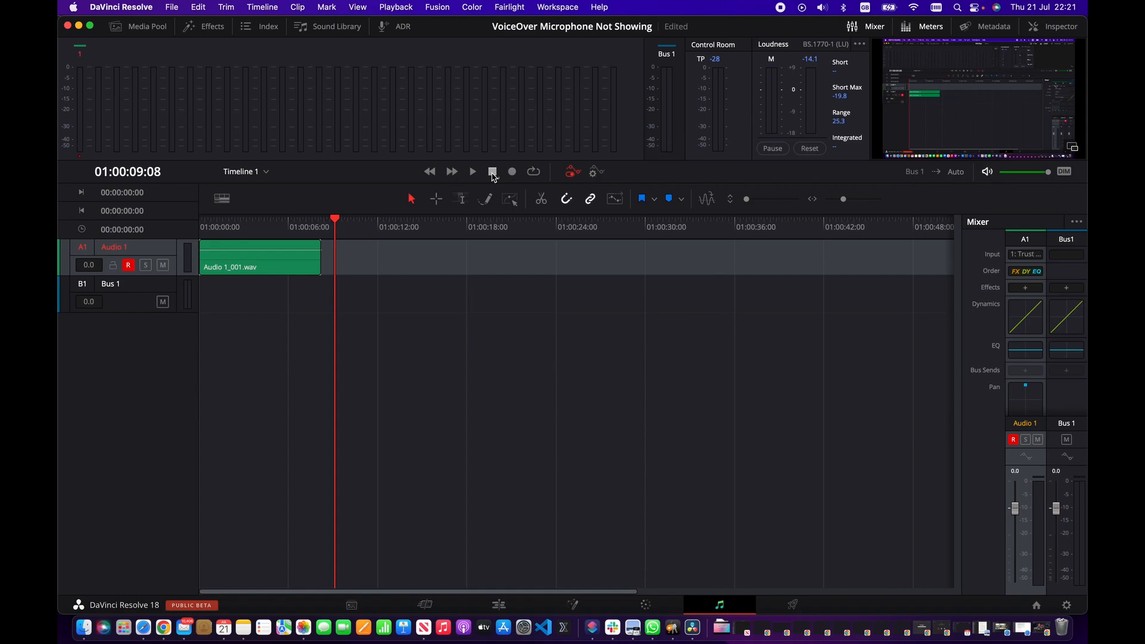
Delete the recorded clip from the Audio 1 track and save the project.
left_click(288, 266)
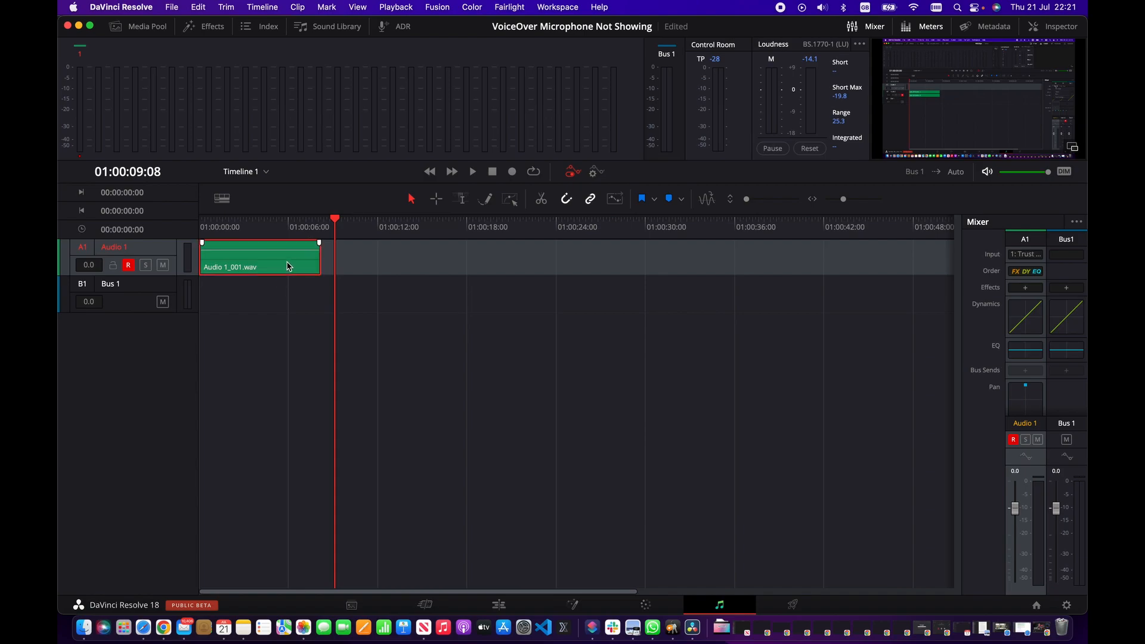
key("Delete")
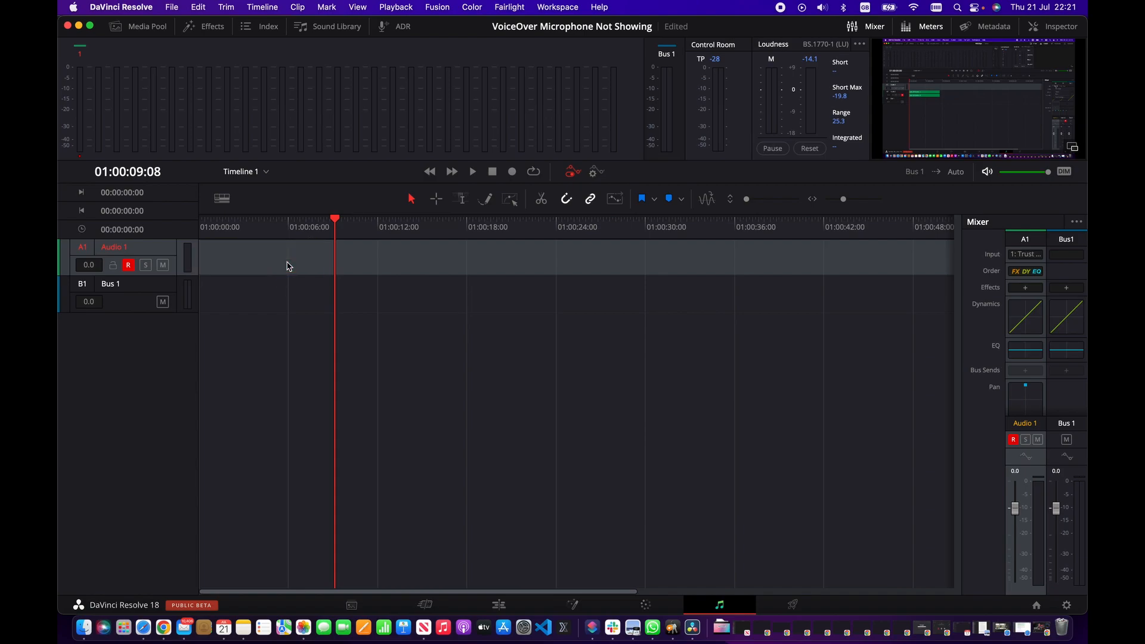
key("super+s")
Detach the video viewer into a floating window and place it clear of the transport controls.
left_click(1073, 151)
left_click_drag(639, 203, 723, 74)
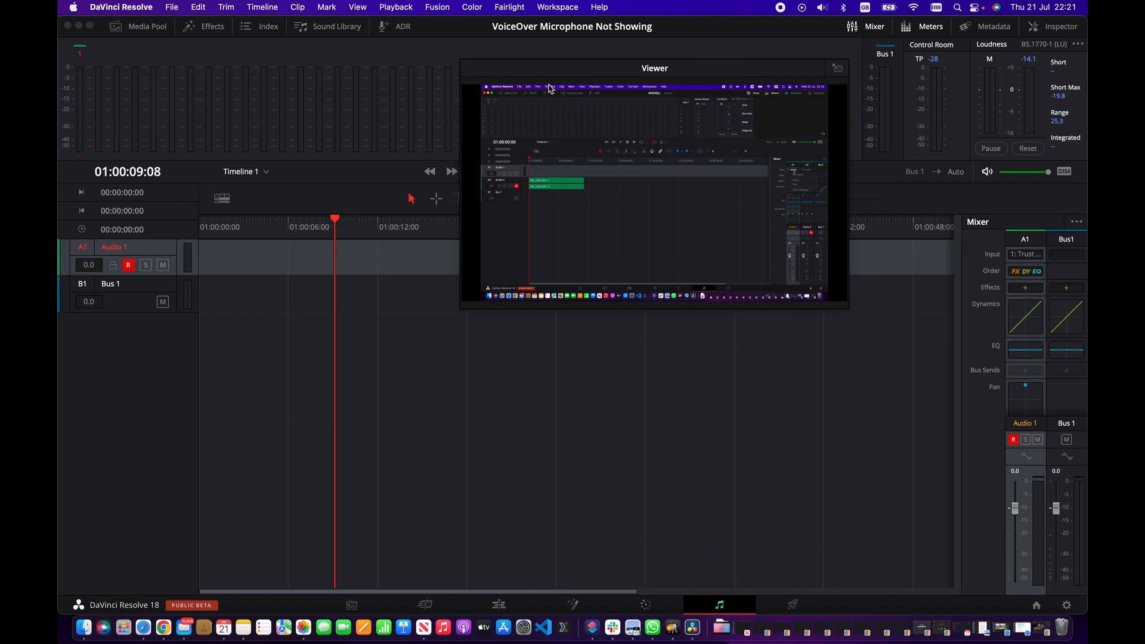
left_click_drag(557, 73, 650, 69)
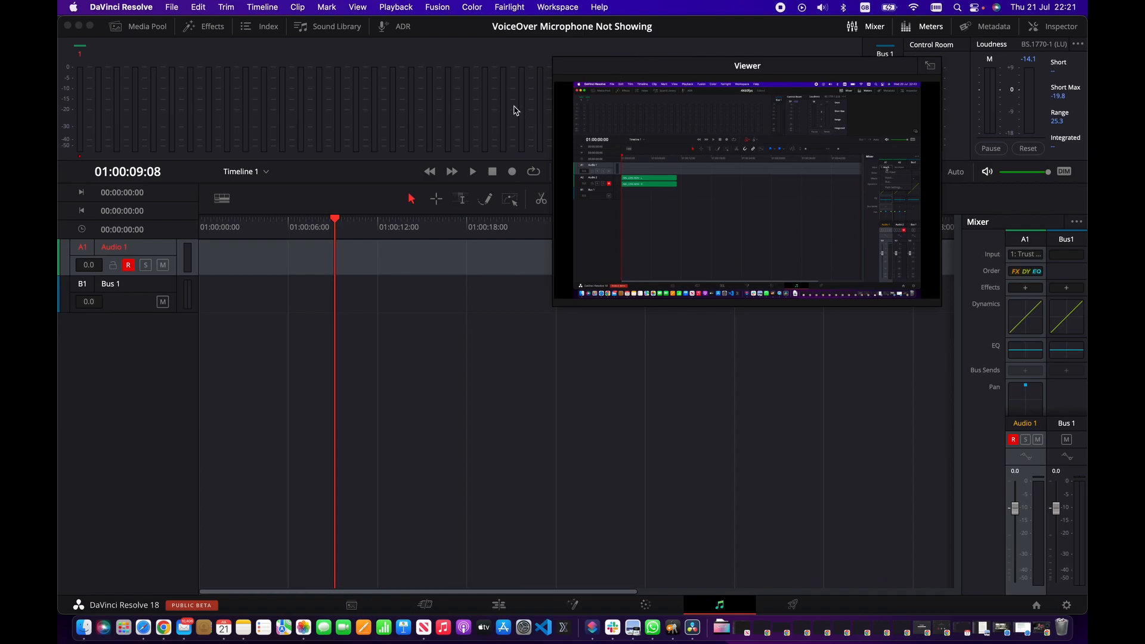
Preview the video briefly in the floating viewer, then return the playhead to 01:00:00:00.
left_click(474, 172)
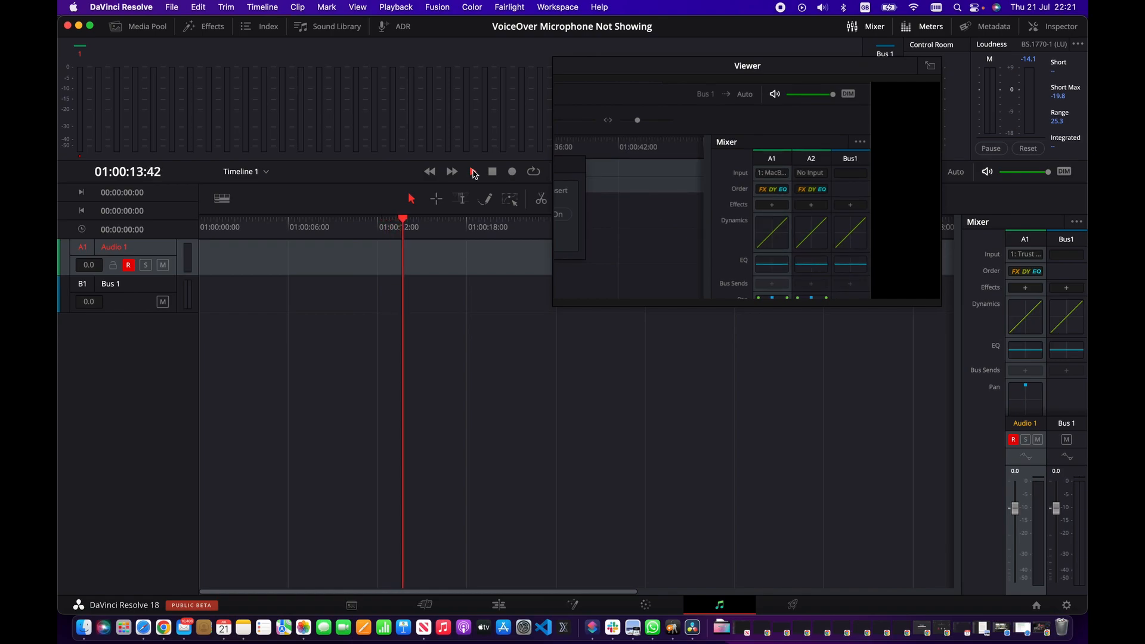
left_click(492, 171)
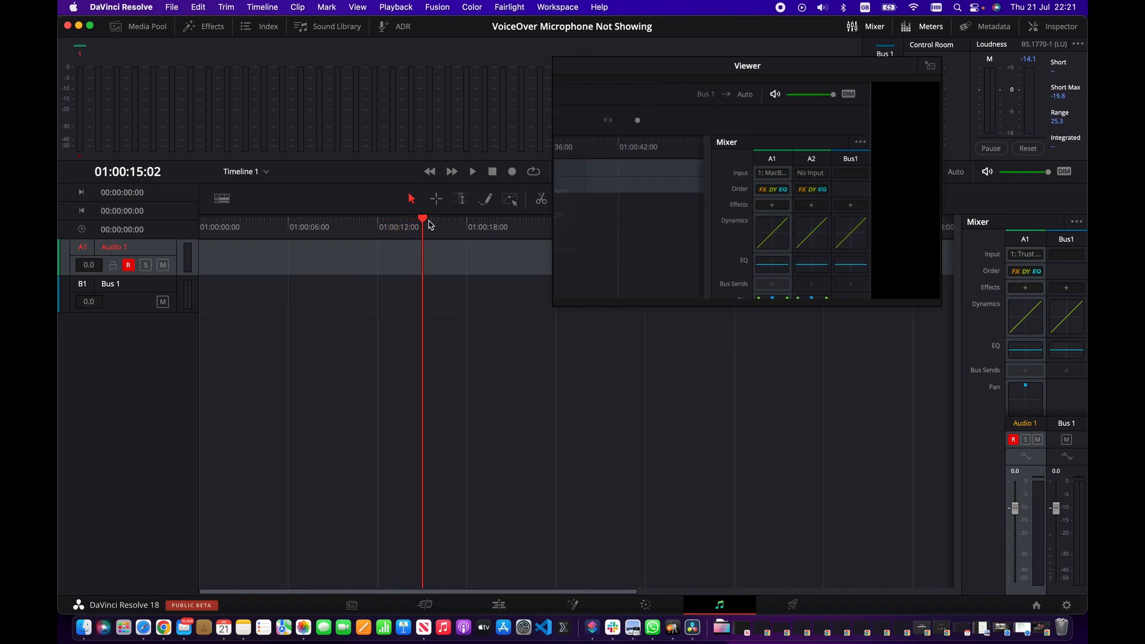
left_click_drag(424, 221, 195, 213)
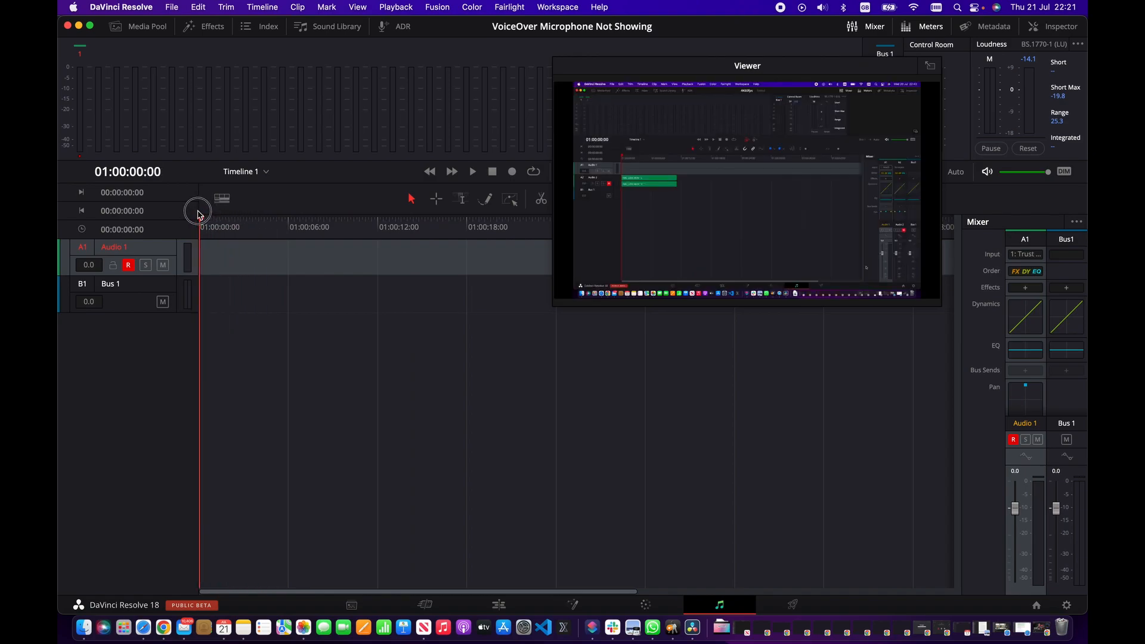